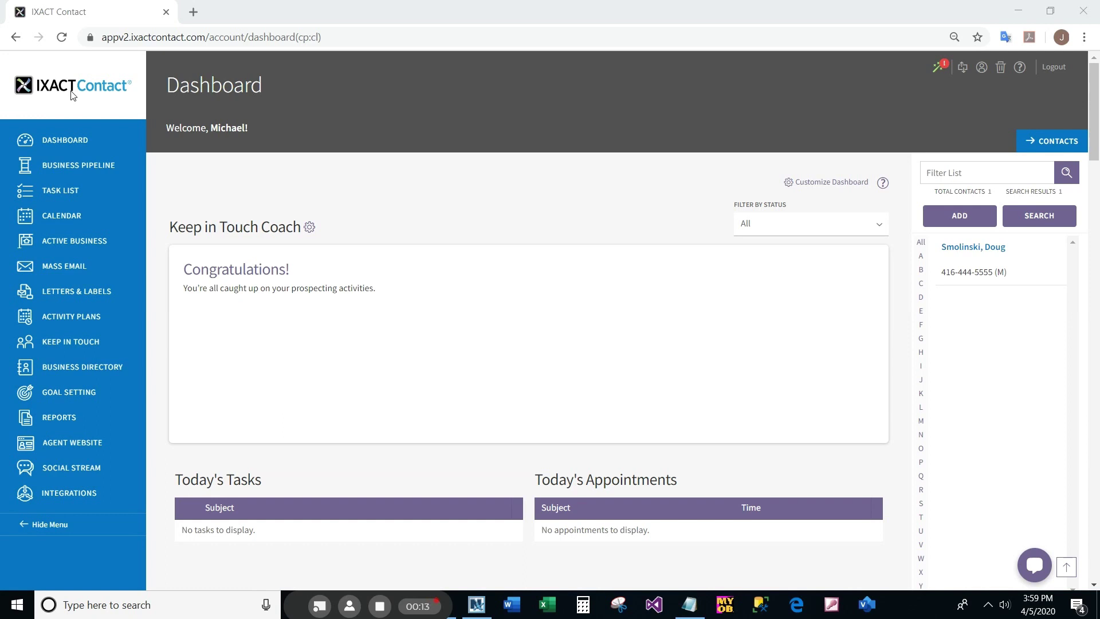
- Launch the Agent Website setup from the Dashboard's left menu
left_click(73, 442)
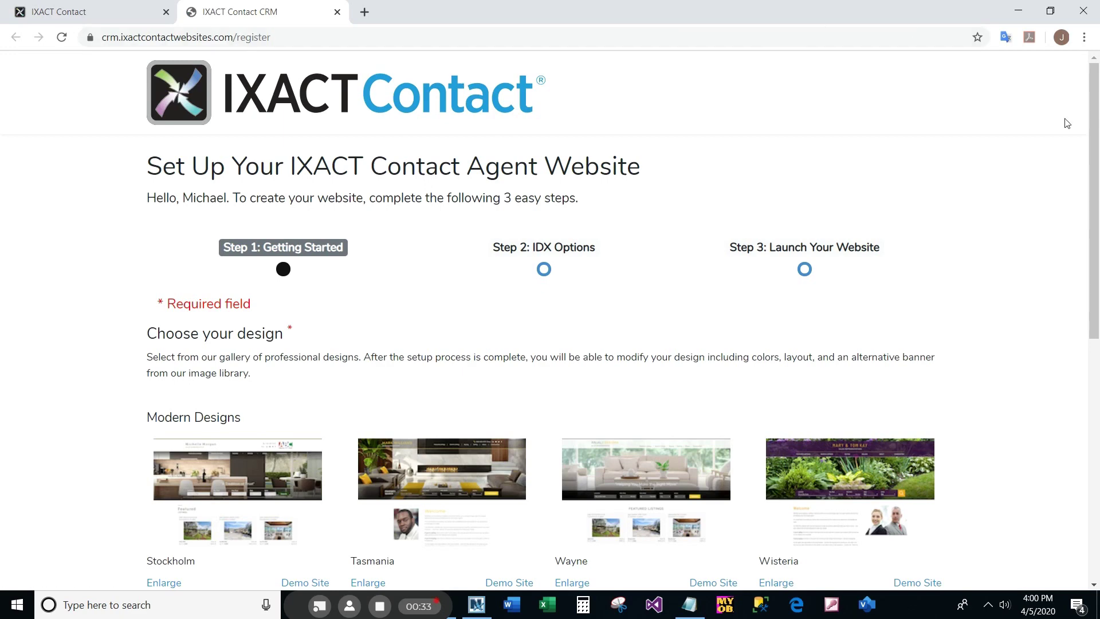
- Preview the Stockholm design enlarged, then select Tasmania as the website design
left_click_drag(1095, 162, 1098, 267)
left_click(853, 277)
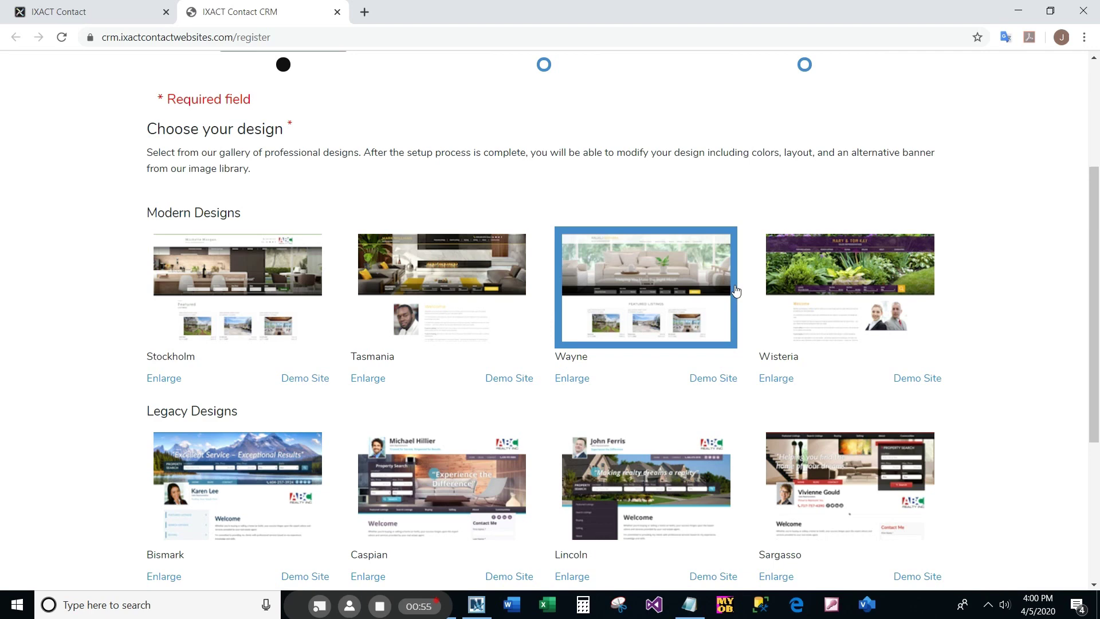
left_click(164, 379)
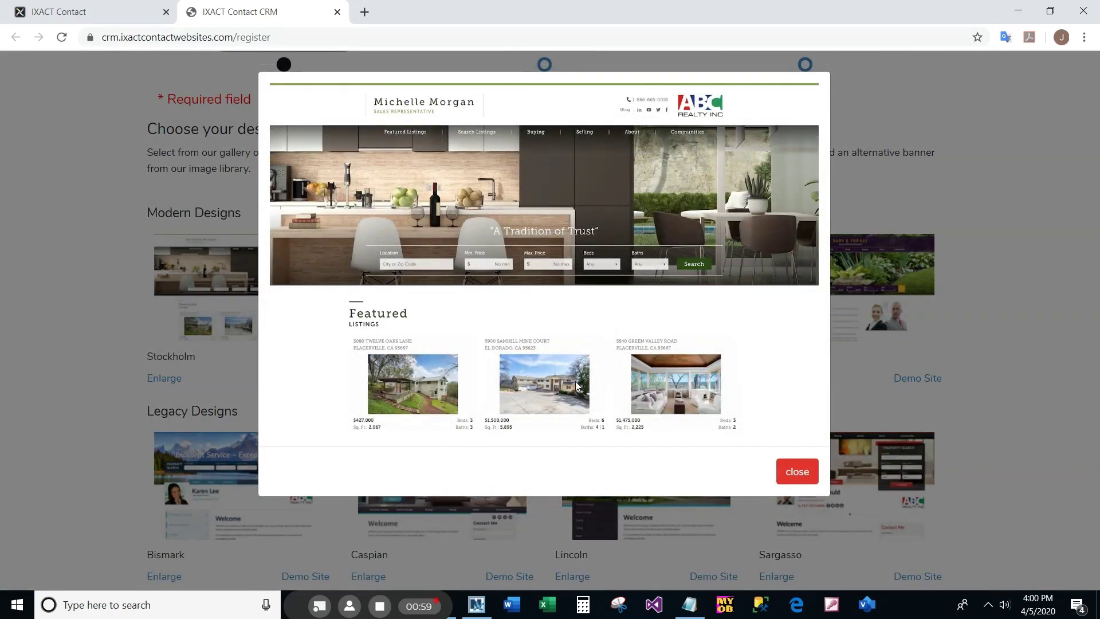
left_click(796, 471)
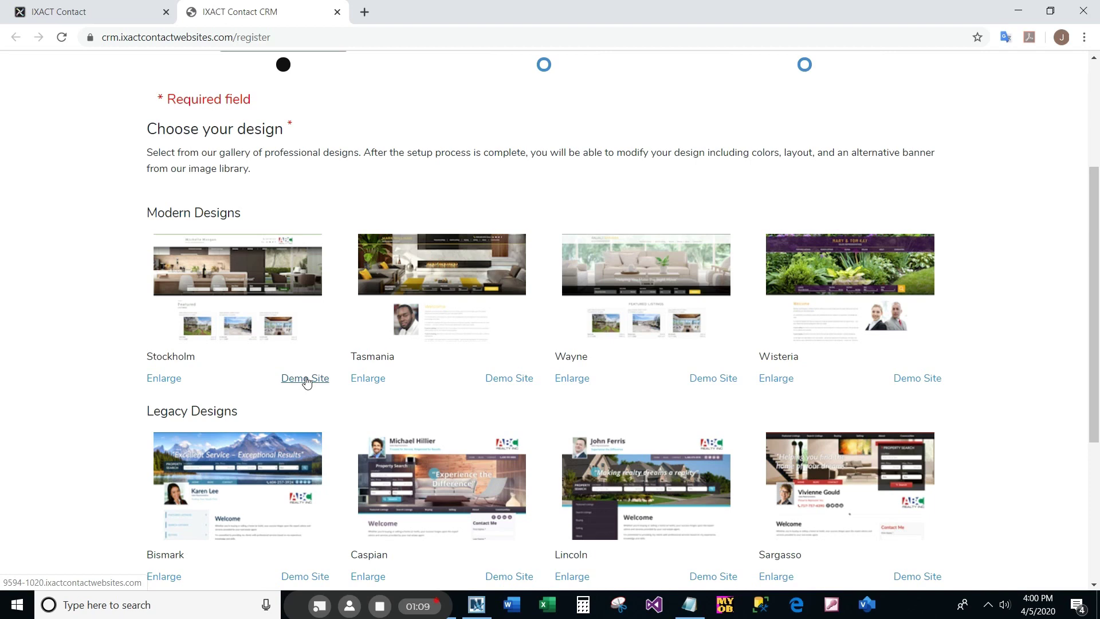
left_click(445, 302)
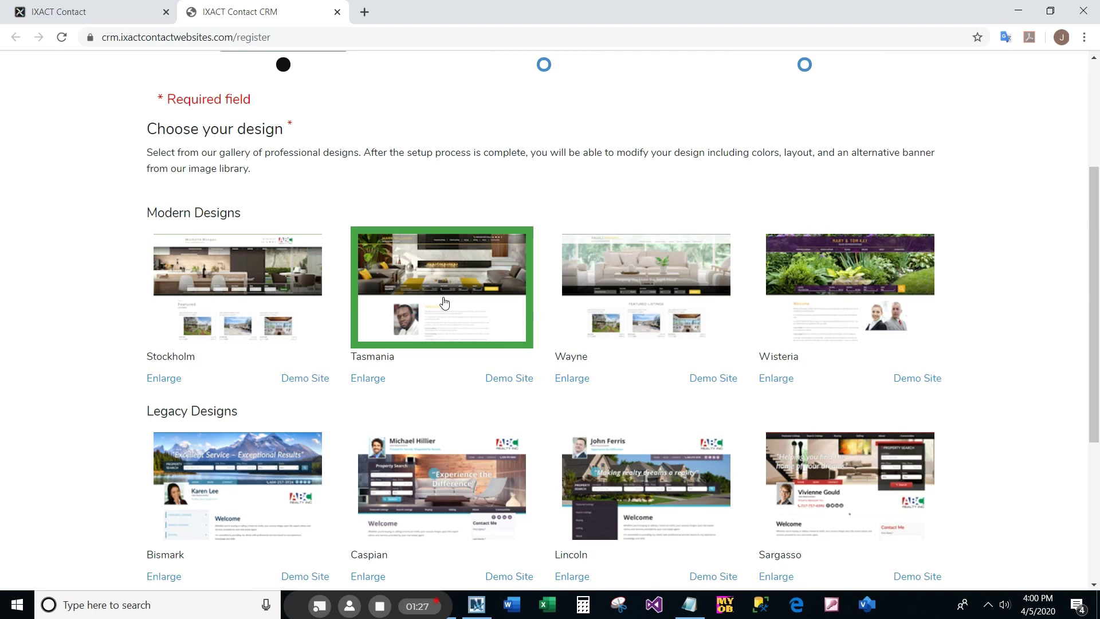
- Under Choose your domain name, select registering a new domain at $24 per year
scroll(1098, 312, "down", 2)
left_click_drag(1098, 312, 1097, 408)
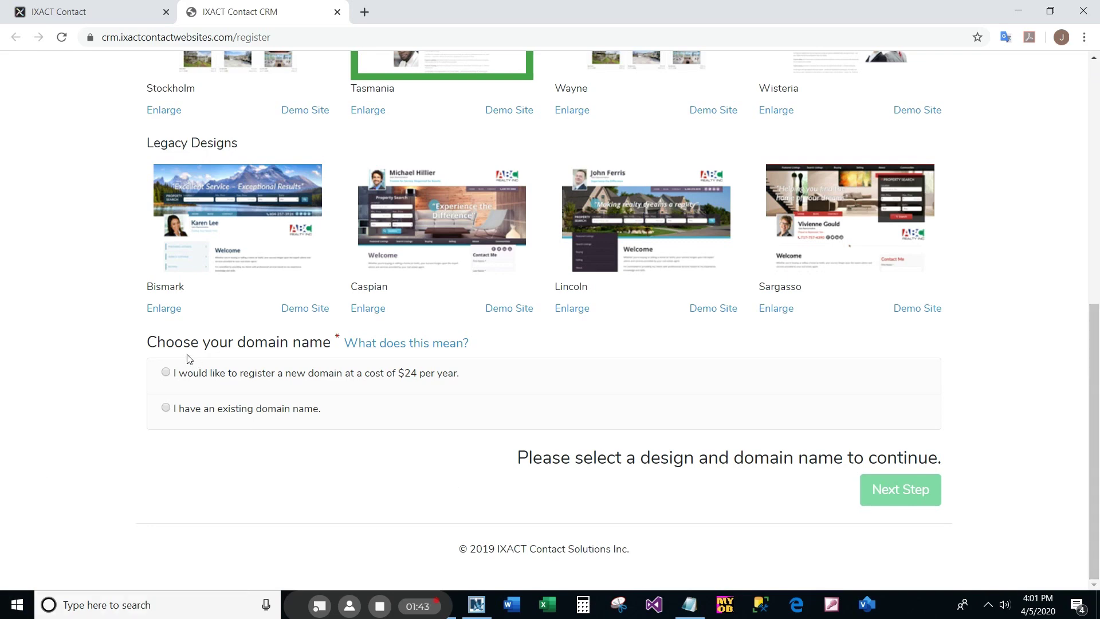
left_click(166, 373)
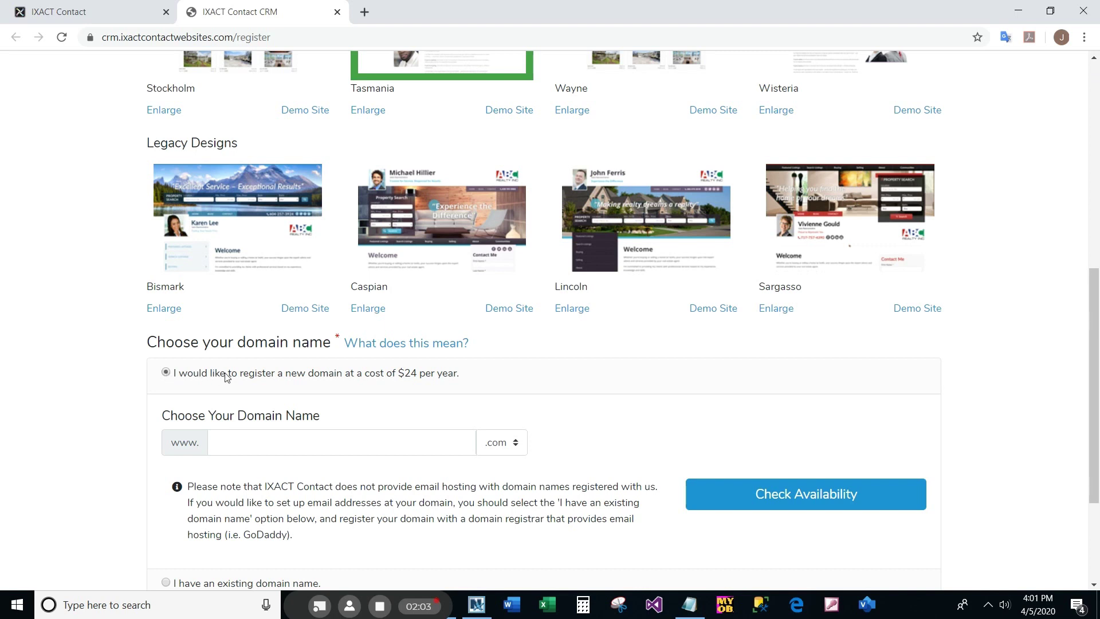
- Enter a domain built from the agent's name and check .com availability
left_click(250, 441)
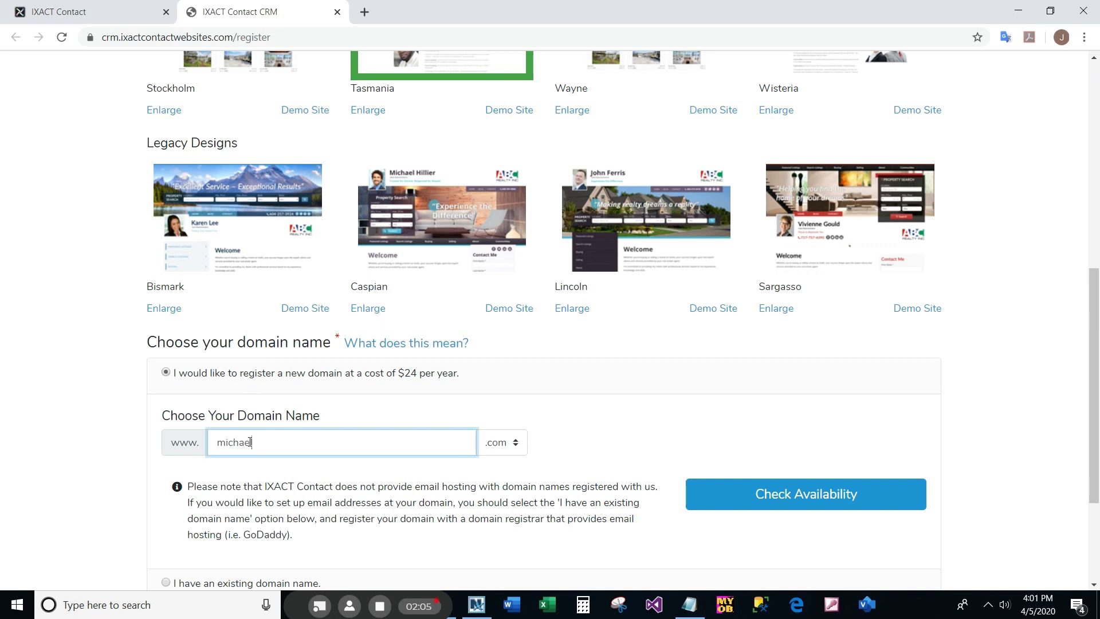
left_click(497, 449)
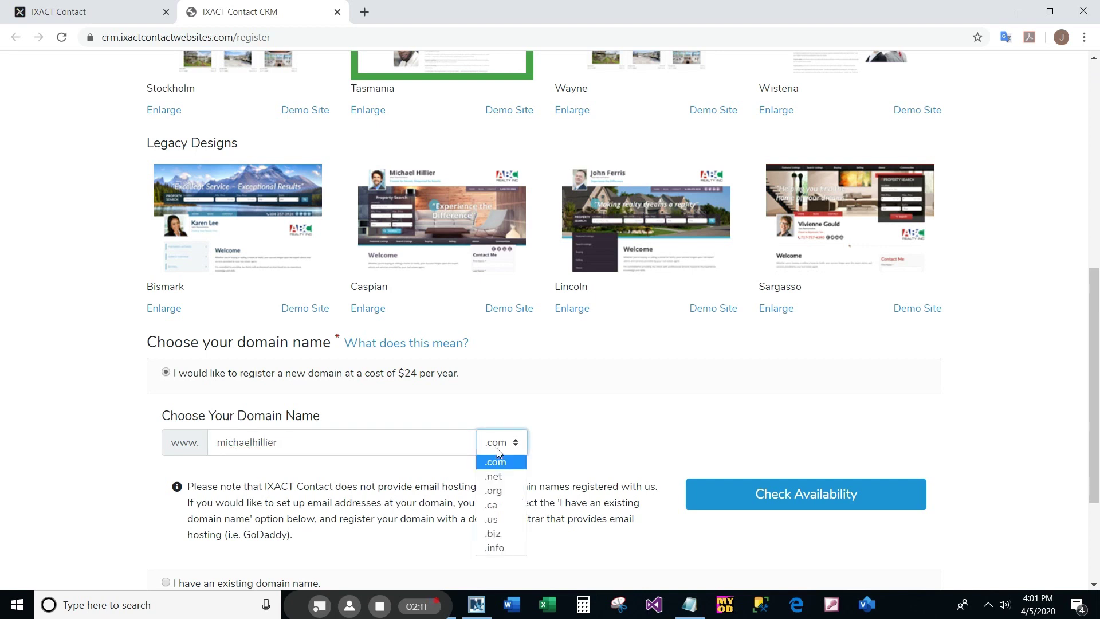
left_click(496, 448)
left_click(725, 493)
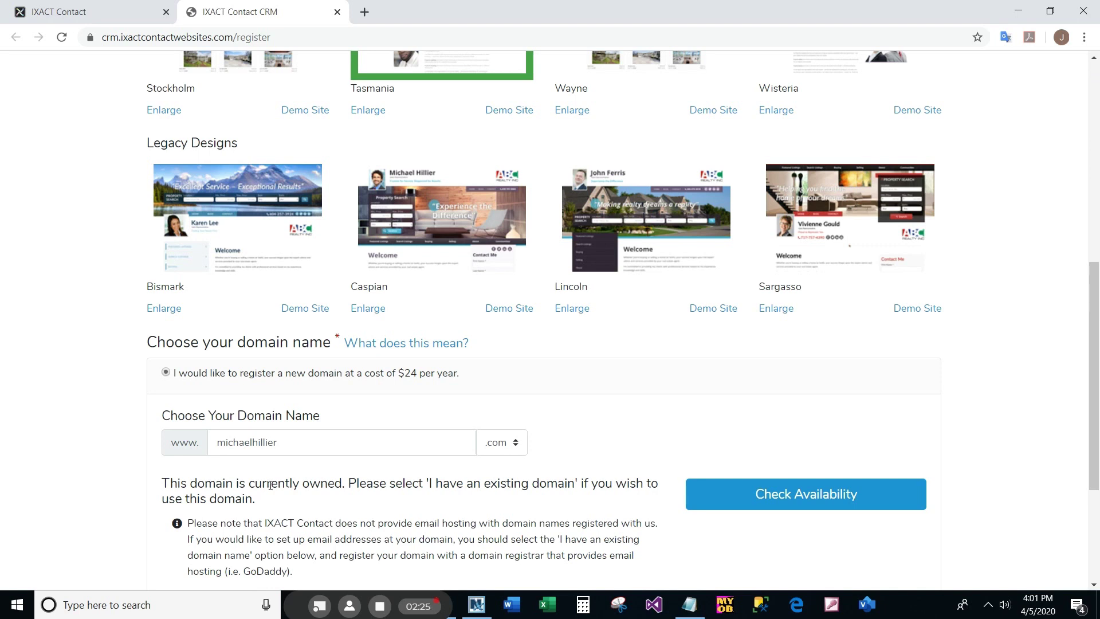
- Switch the extension to .net, confirm it's available, and take that domain
left_click(504, 446)
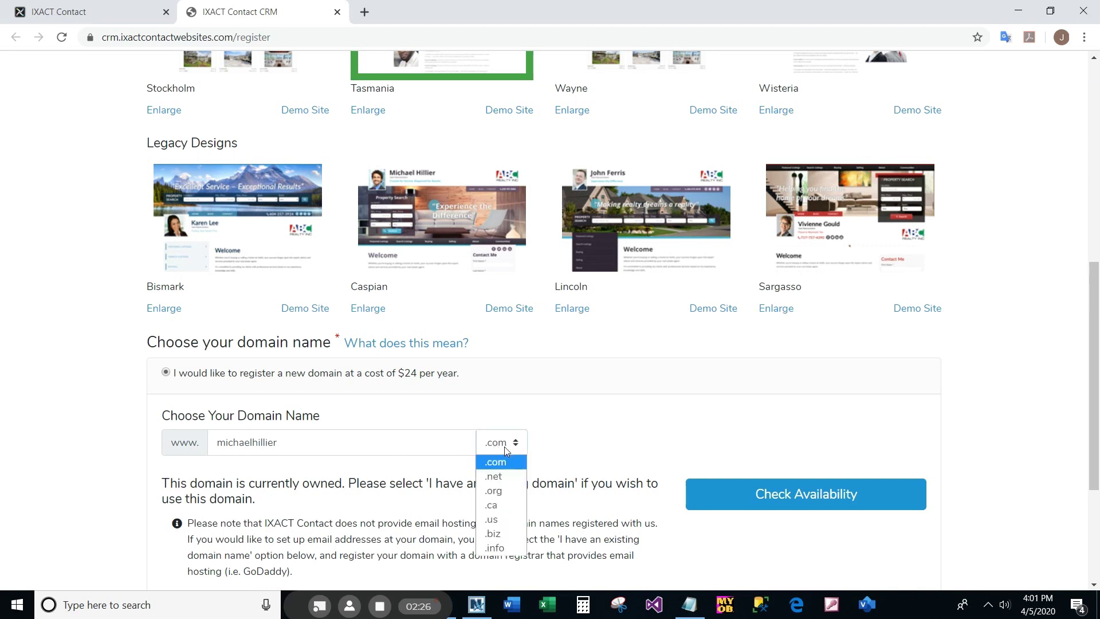
left_click(494, 476)
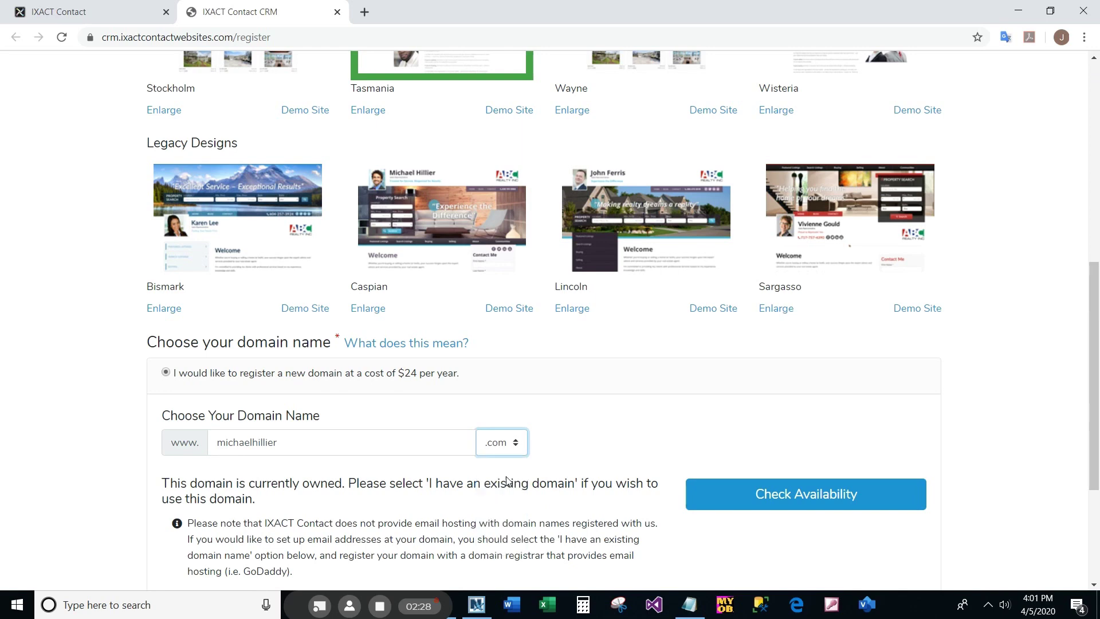
left_click(758, 494)
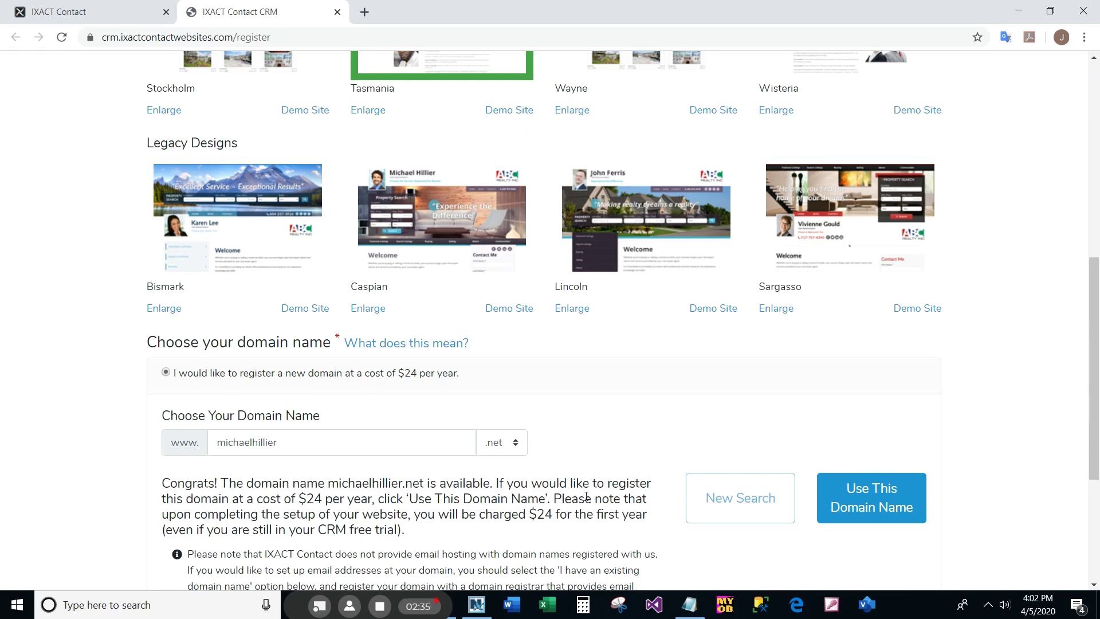
left_click(882, 505)
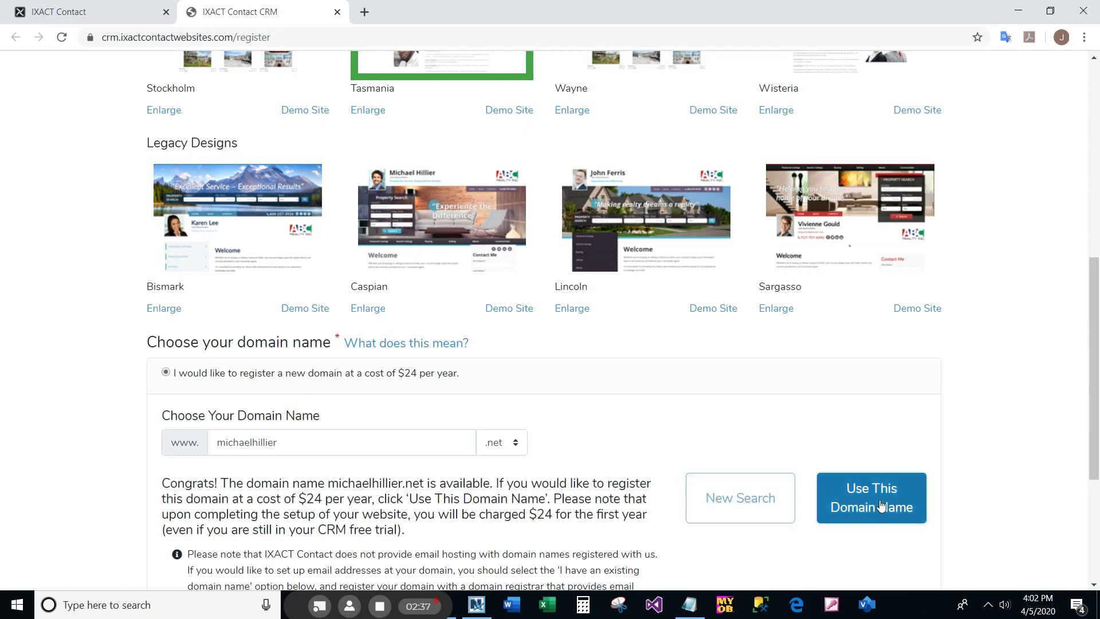
left_click_drag(1095, 392, 1098, 470)
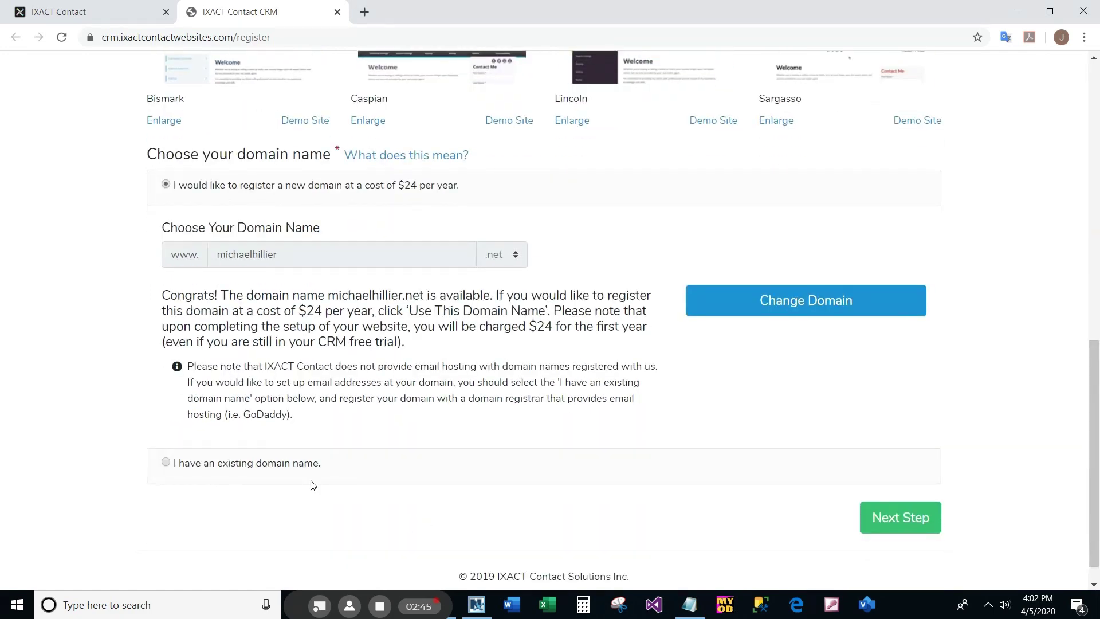
- Choose the existing-domain option, enter the agent's .net domain, and confirm it's valid
left_click(168, 465)
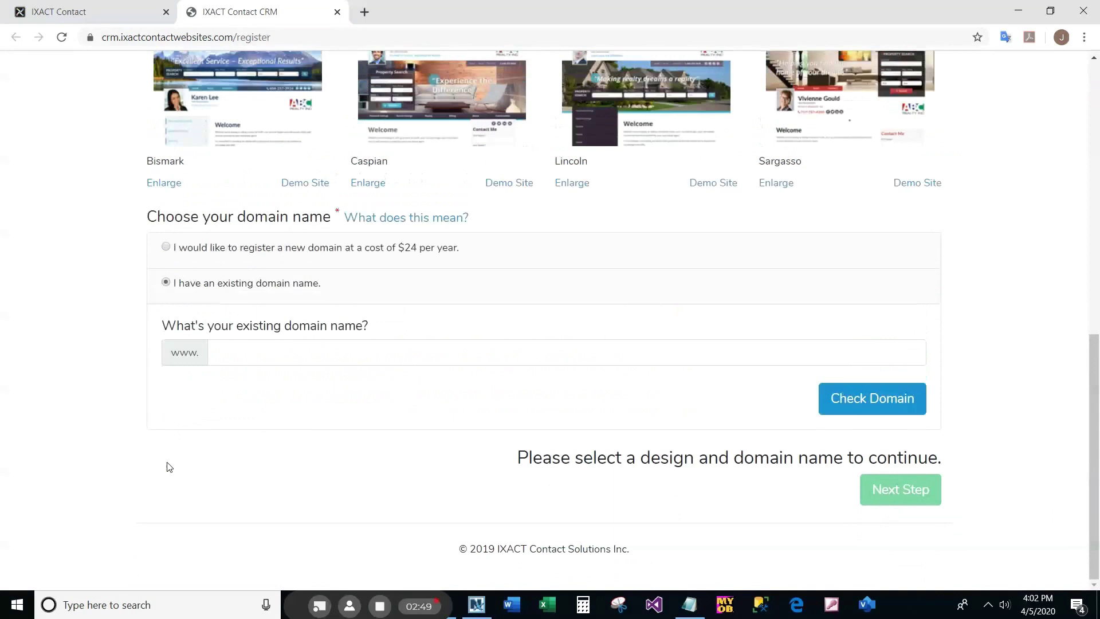
left_click(251, 356)
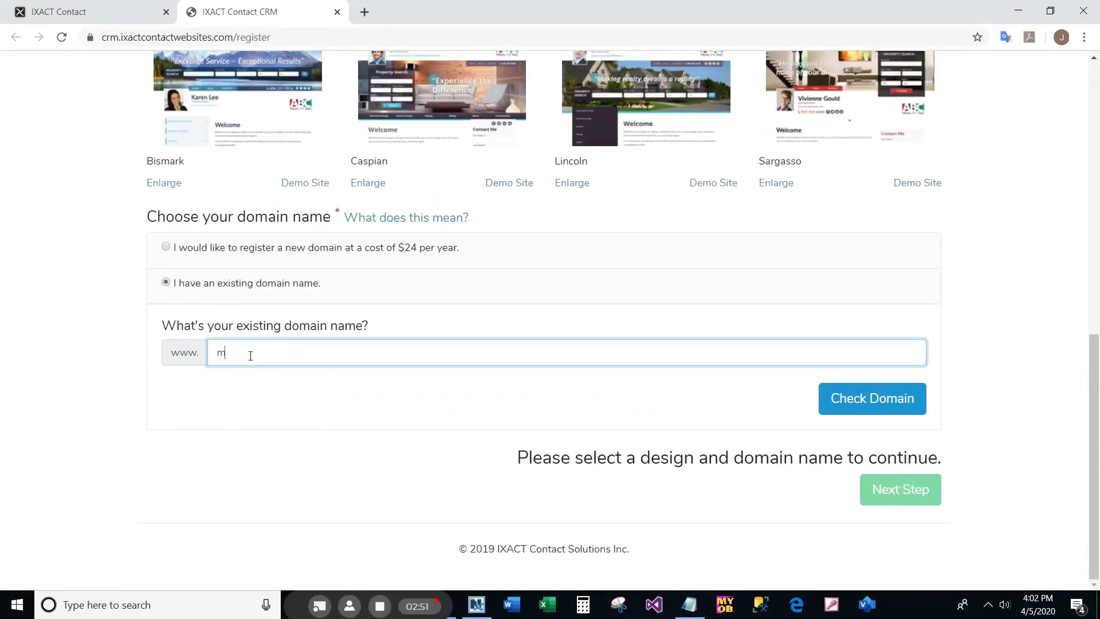
left_click(834, 395)
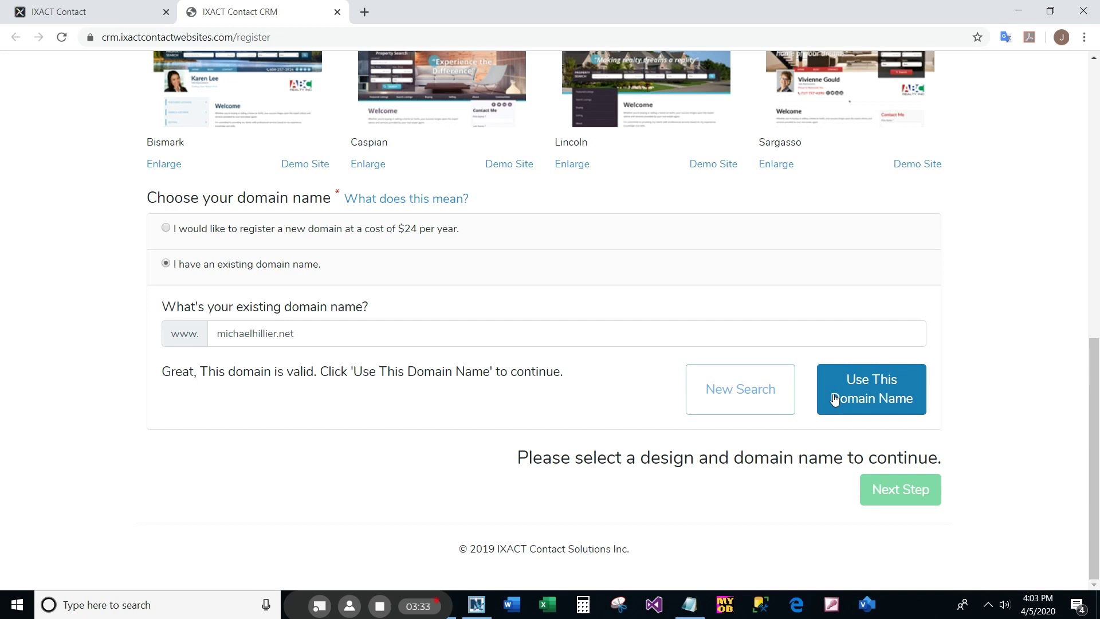
- Accept the verified domain, advance to IDX Options, and open the IDX Options Comparison Table
left_click(888, 387)
left_click(901, 491)
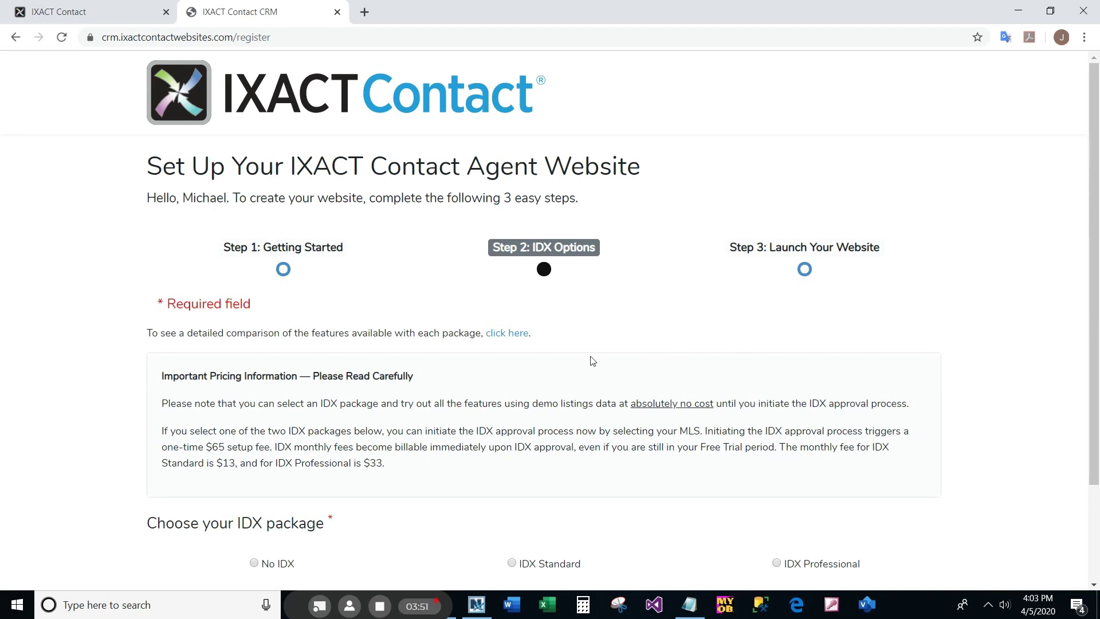
left_click(510, 335)
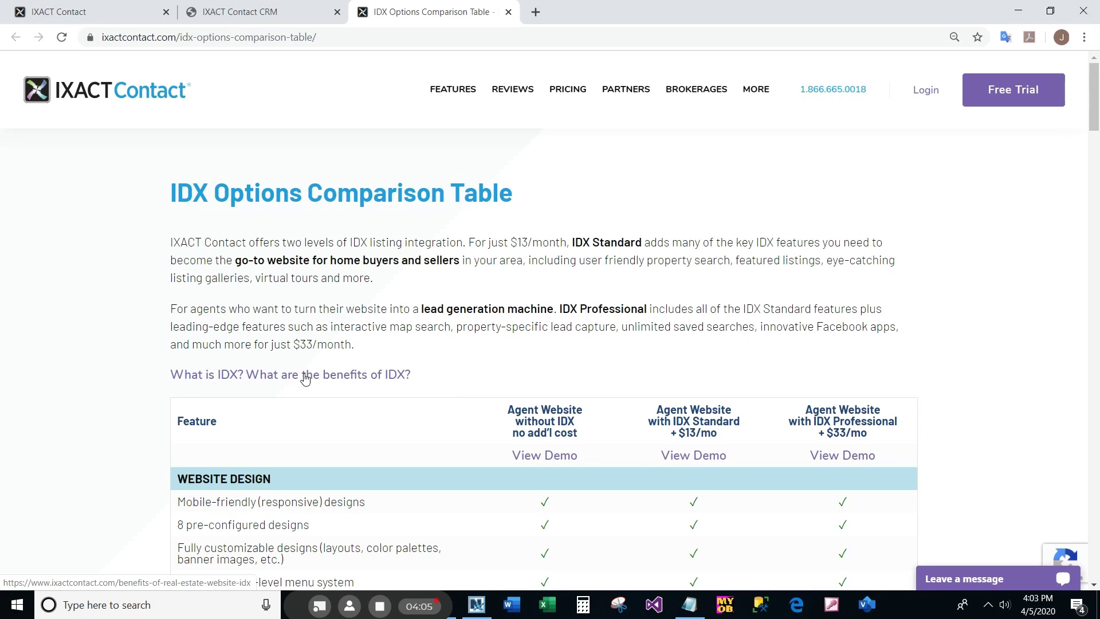
- Back on the setup tab, choose IDX Standard, leave MLS details blank, and advance to Step 3
left_click(291, 16)
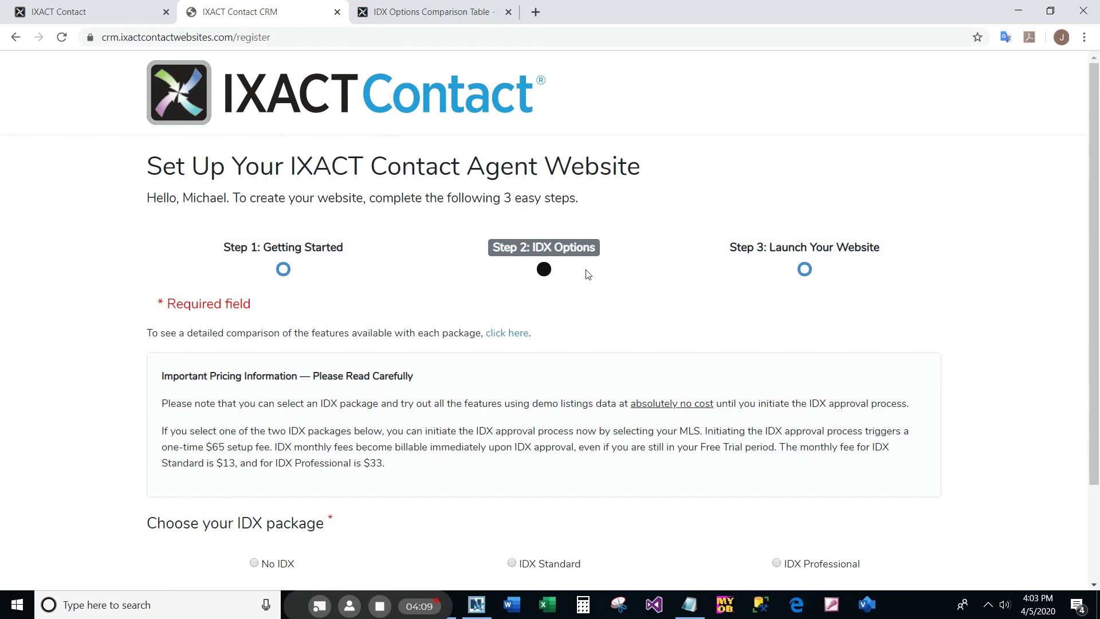
left_click(512, 563)
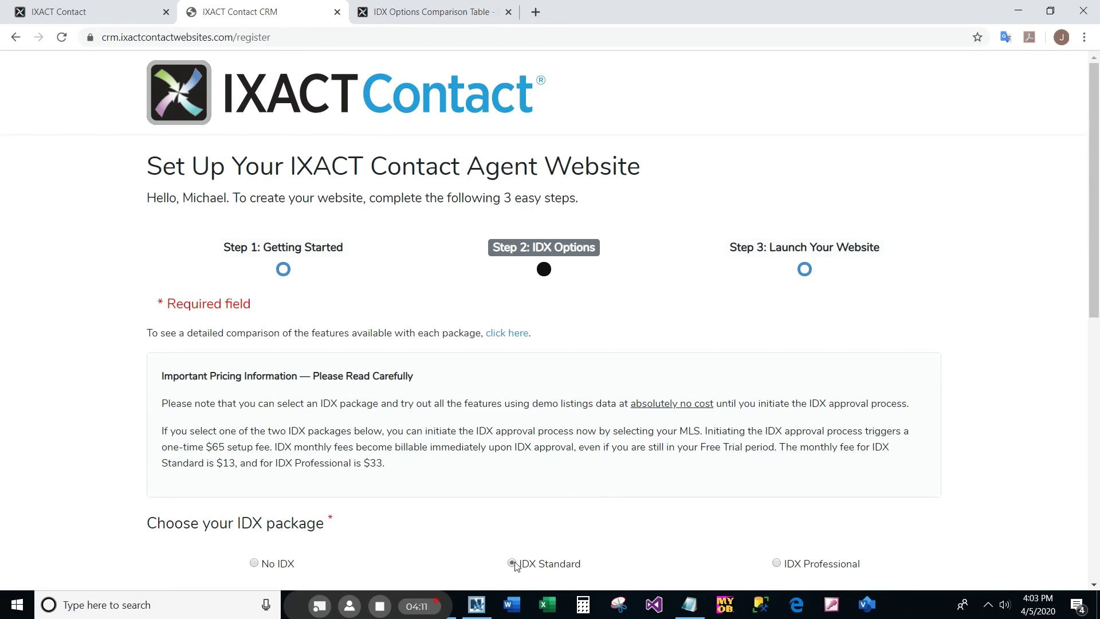
left_click_drag(1098, 222, 1098, 464)
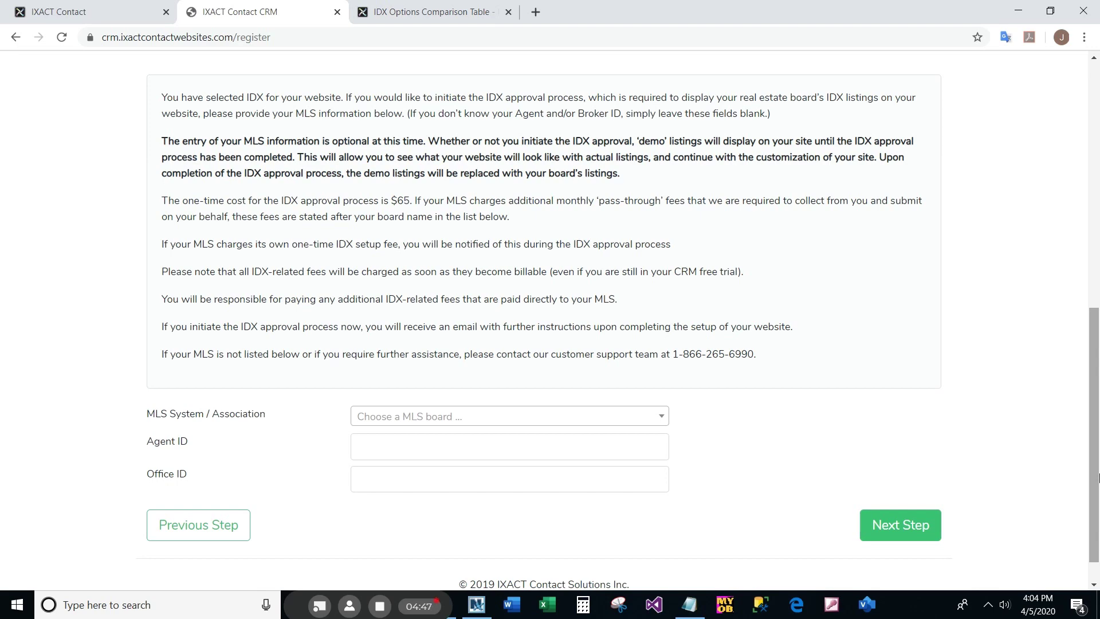
left_click(898, 531)
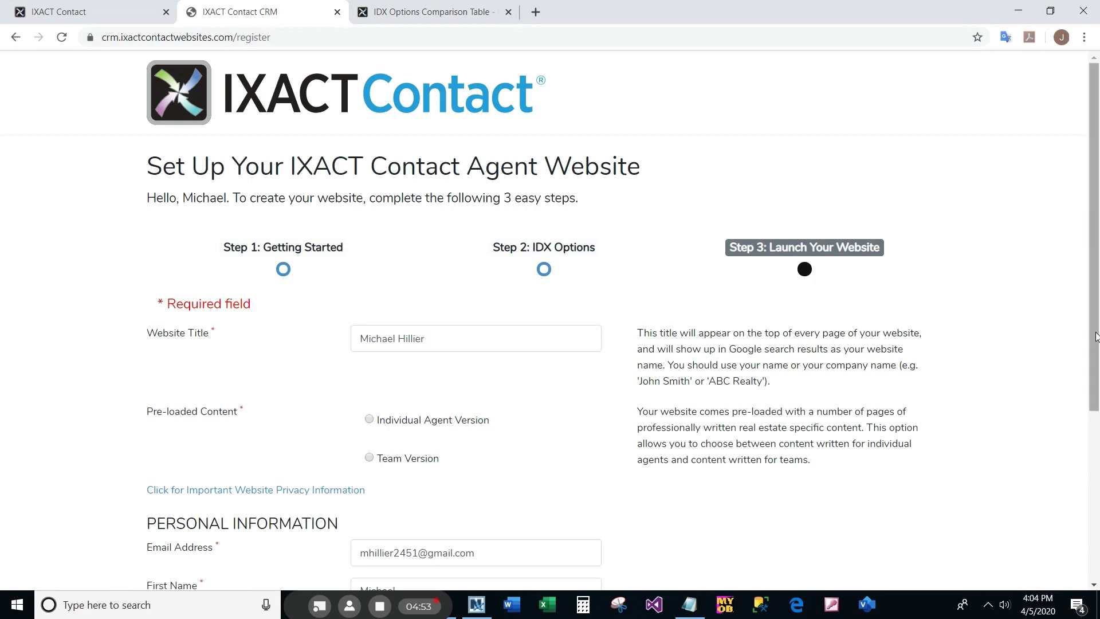
- Append 'Real Estate' to the website title and select Individual Agent Version content
left_click_drag(1098, 343, 1098, 411)
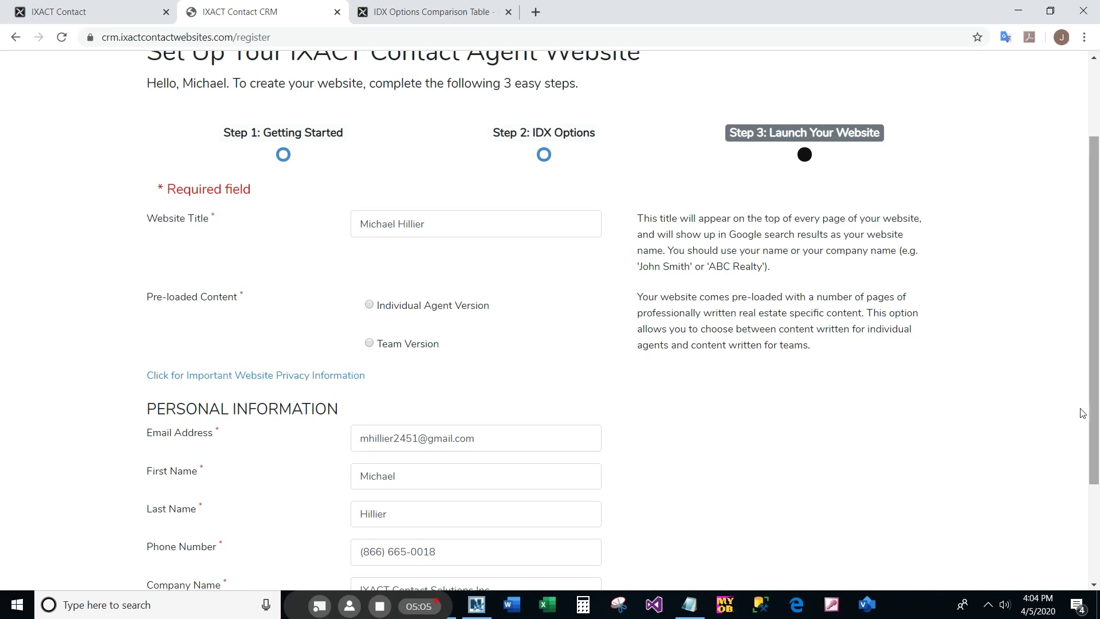
left_click(485, 223)
type("Real Es")
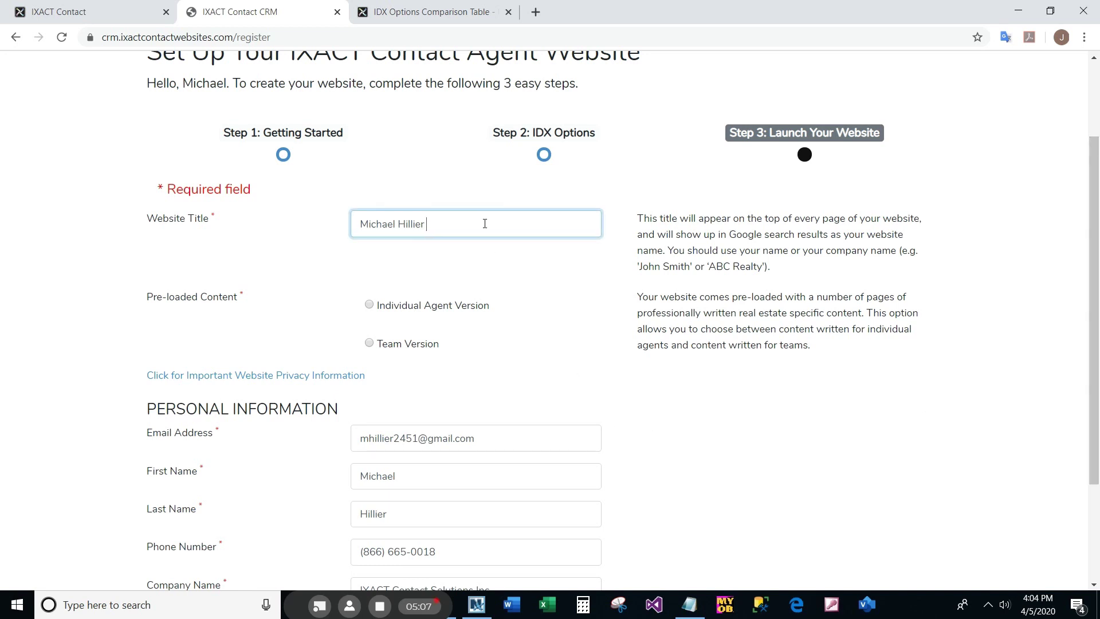
type("tate")
left_click(369, 304)
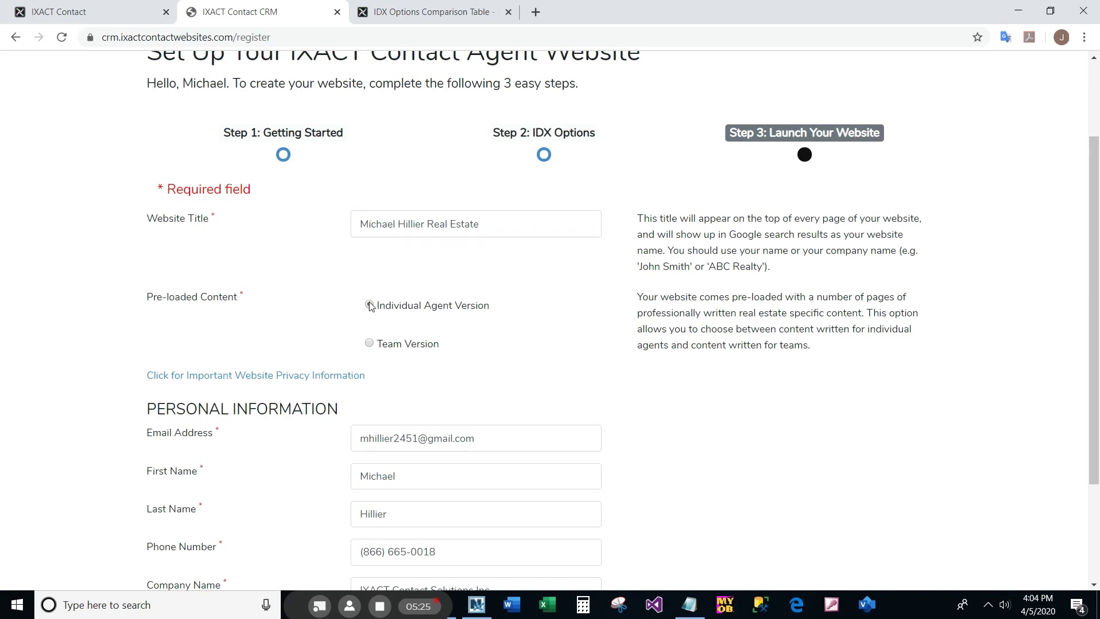
left_click_drag(1097, 231, 1098, 282)
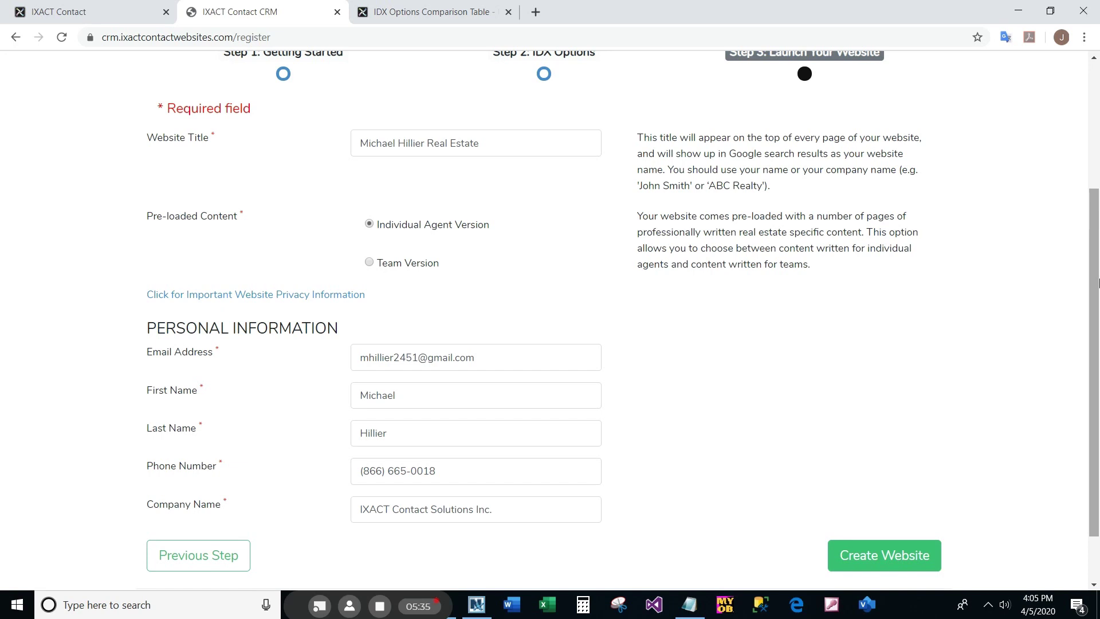
left_click_drag(1099, 283, 1099, 325)
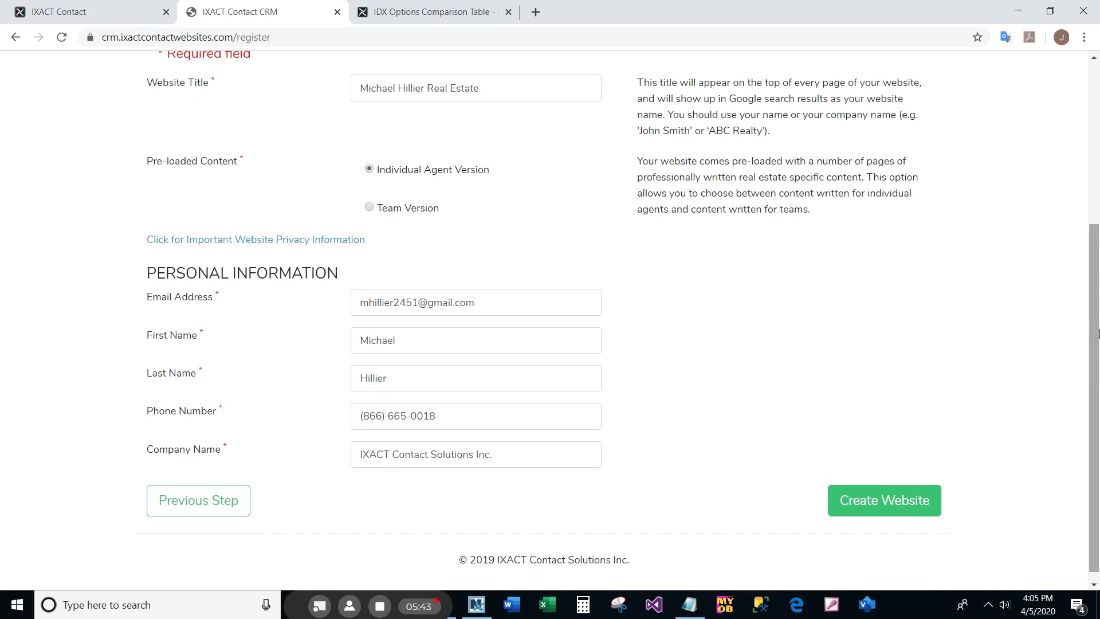
left_click_drag(1099, 332, 1083, 135)
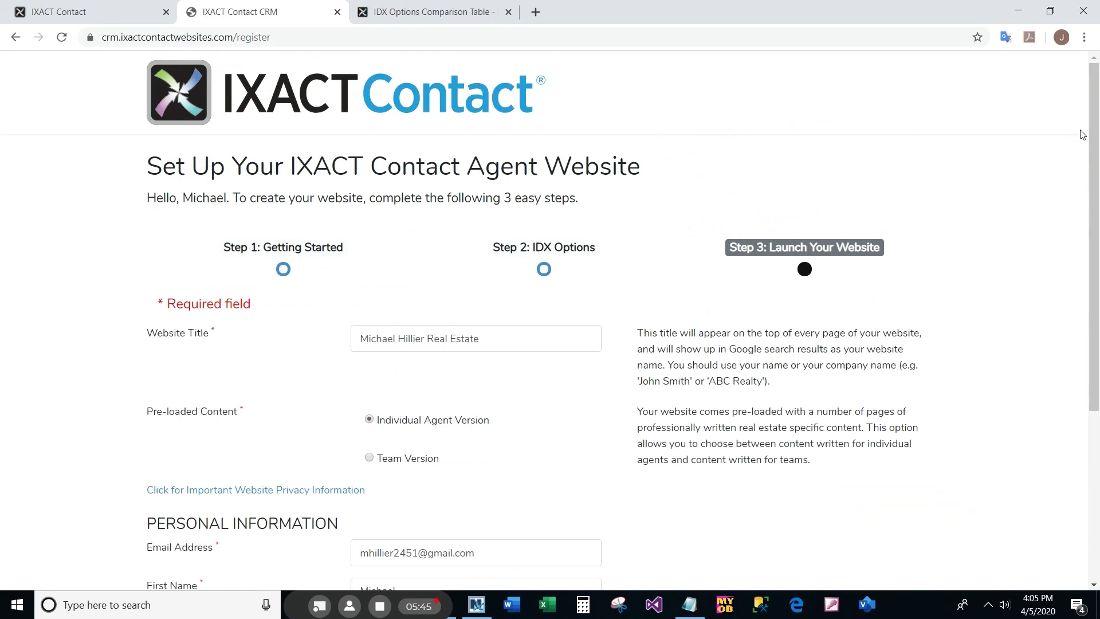
left_click(543, 272)
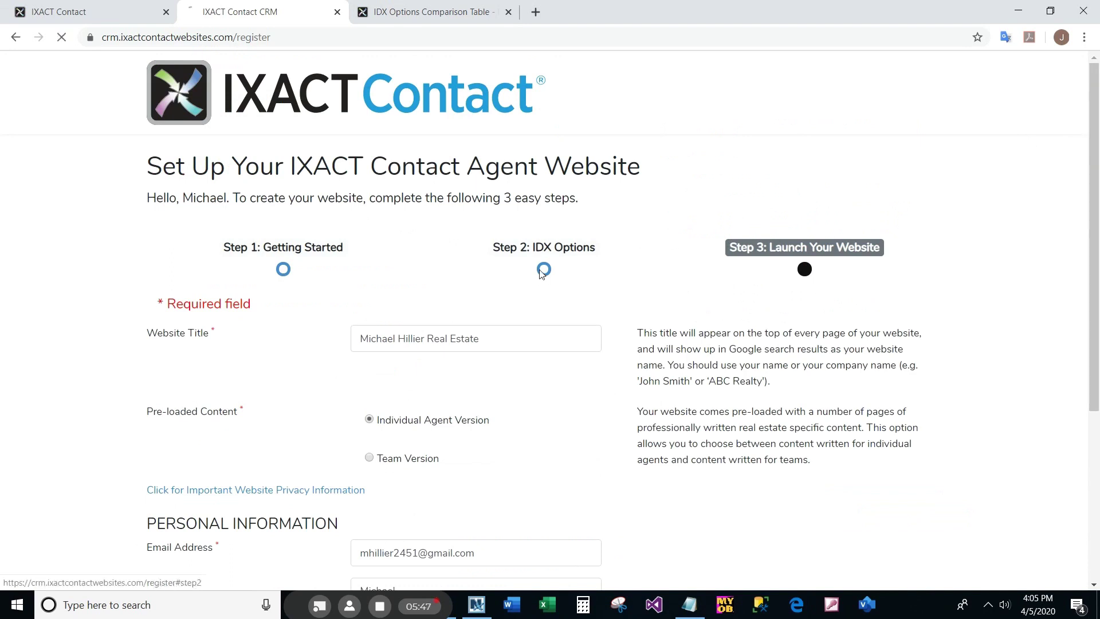
left_click(290, 271)
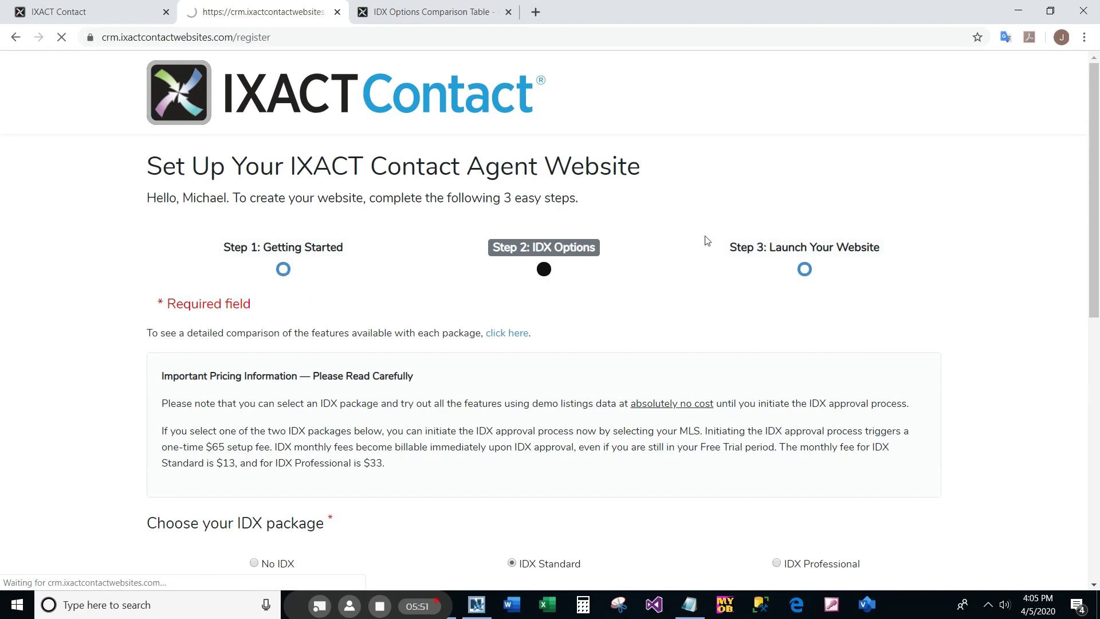
scroll(901, 518, "down", 10)
left_click(904, 520)
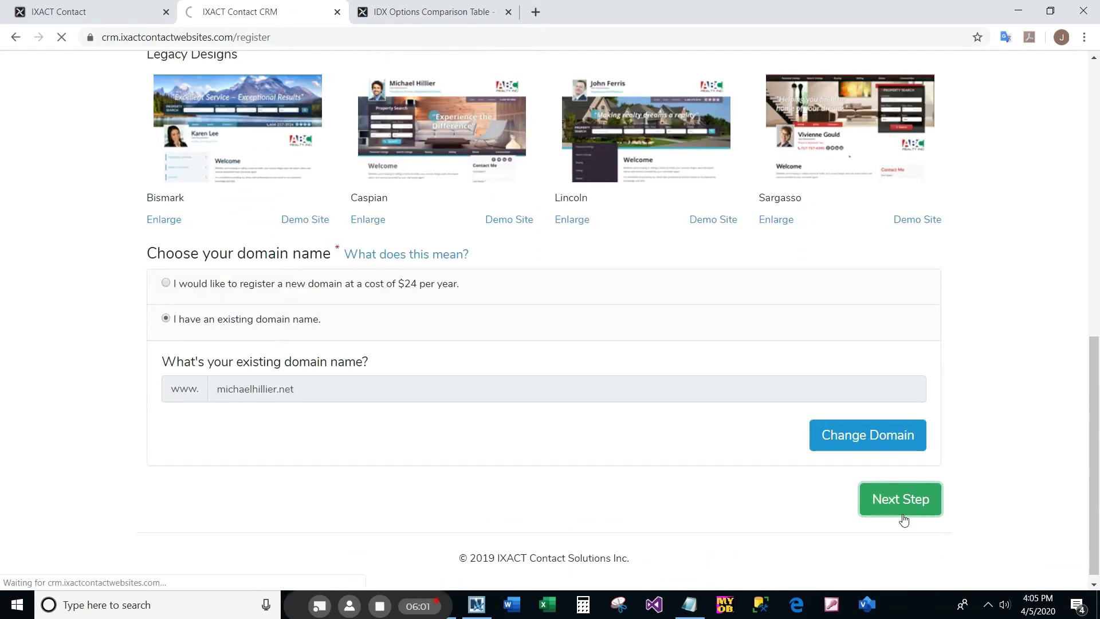
scroll(904, 520, "down", 10)
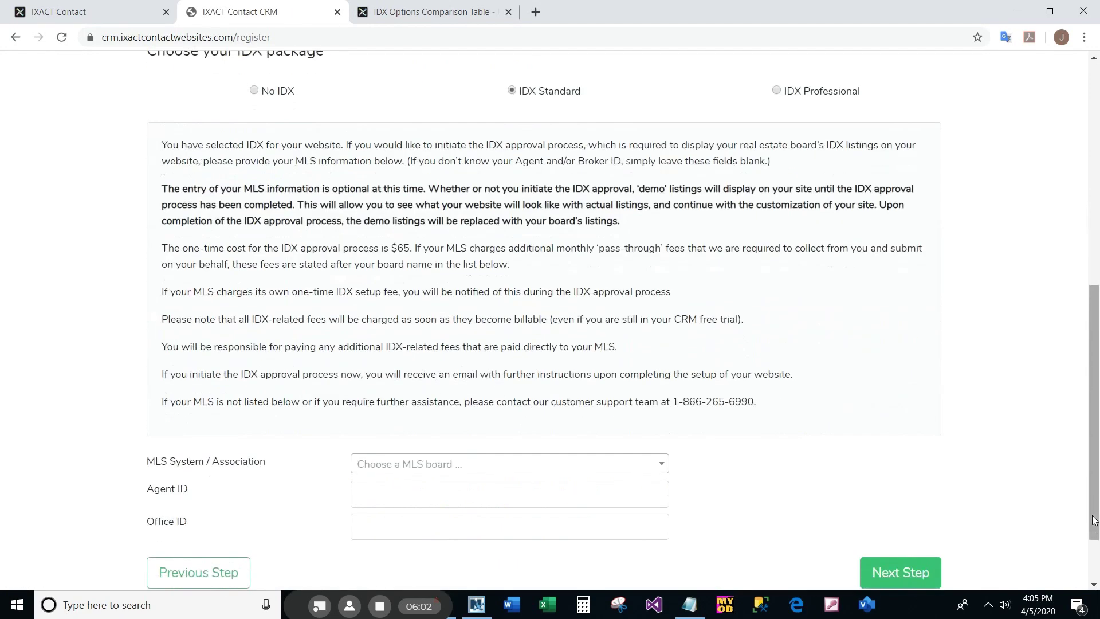
left_click(907, 570)
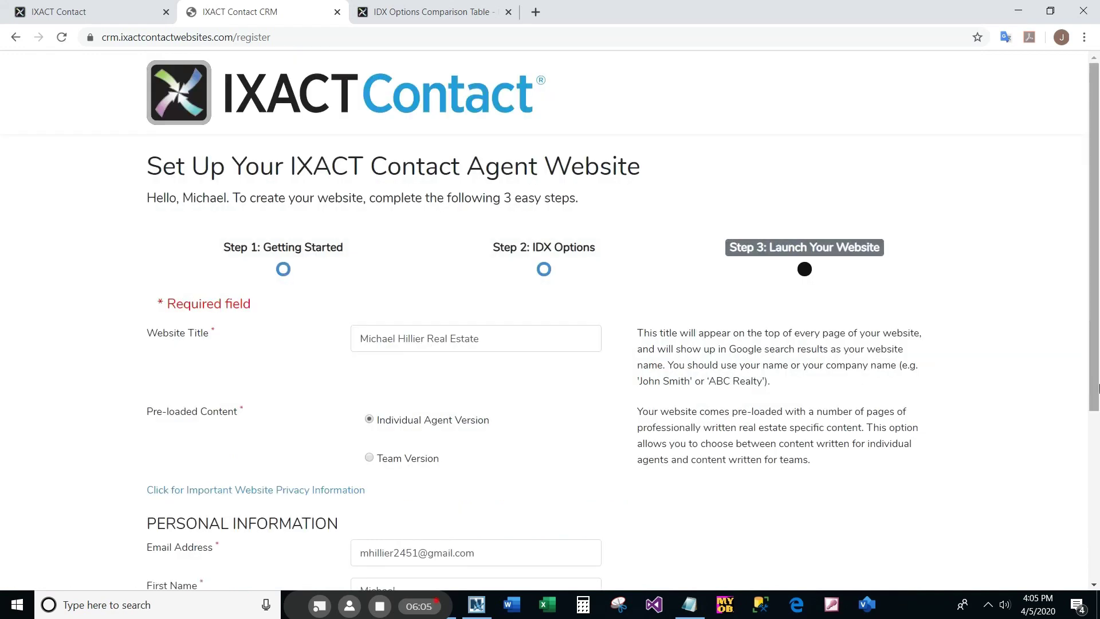
left_click_drag(920, 365, 637, 365)
scroll(900, 542, "down", 5)
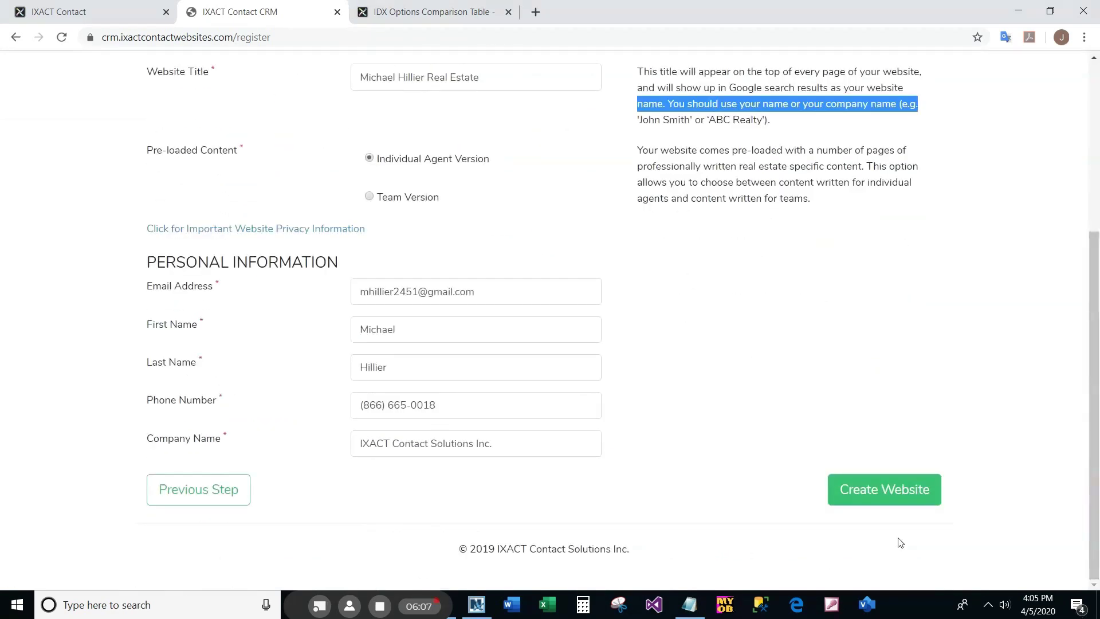
- Submit the completed Step 3 form with Create Website to build the agent website
left_click(872, 489)
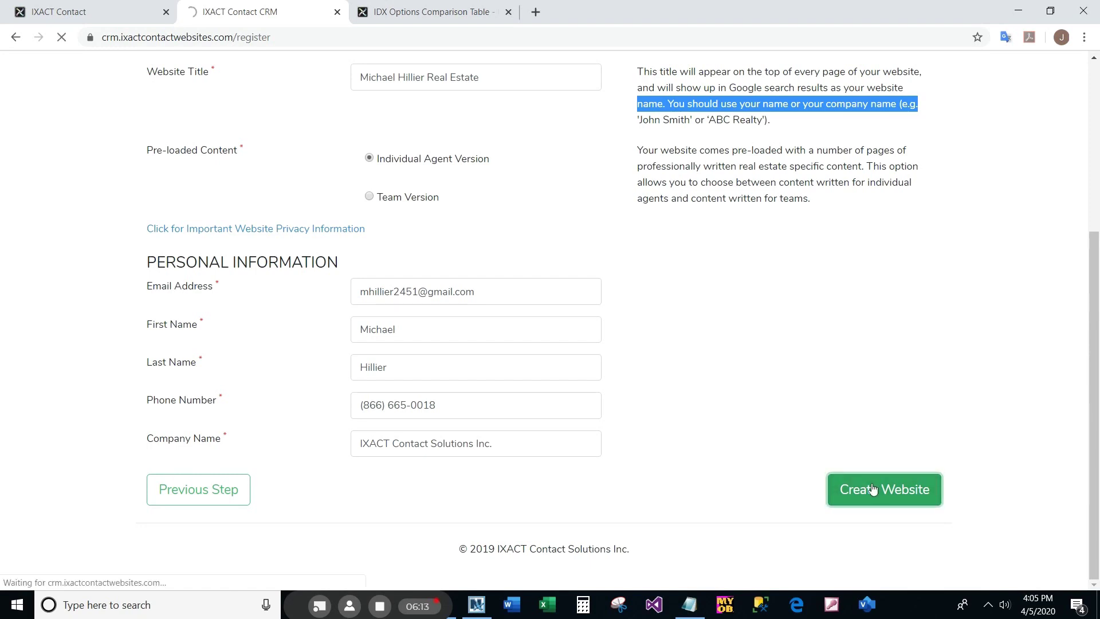